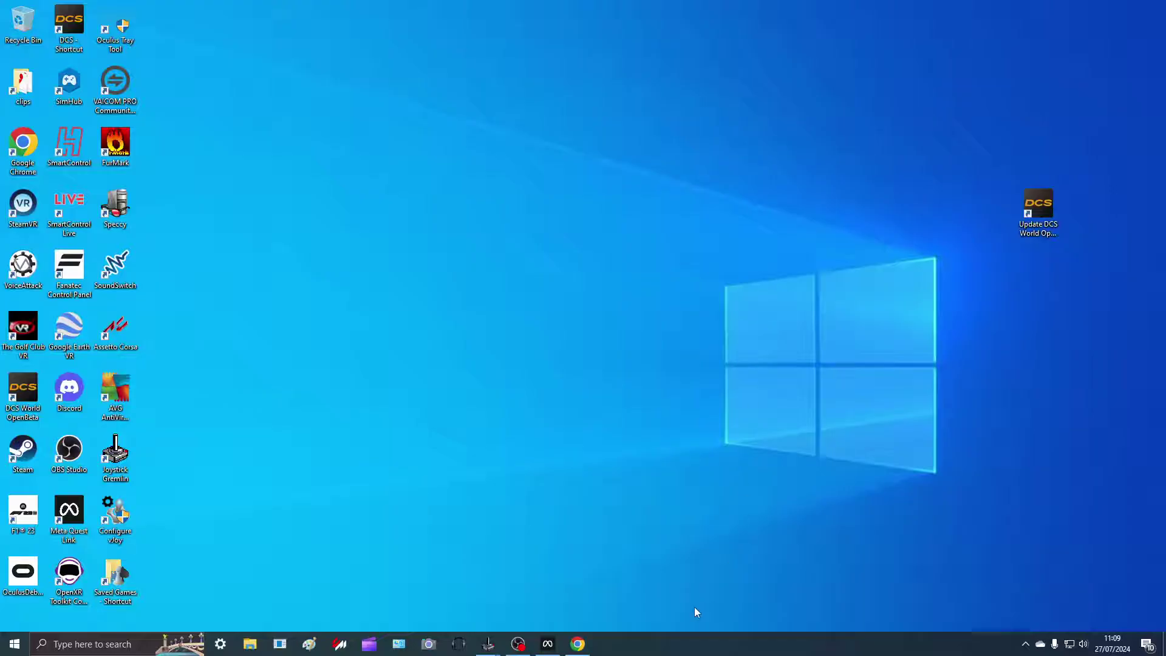
# Bring the browser forward on the vJoy SourceForge download page and select its address.
pyautogui.click(587, 643)
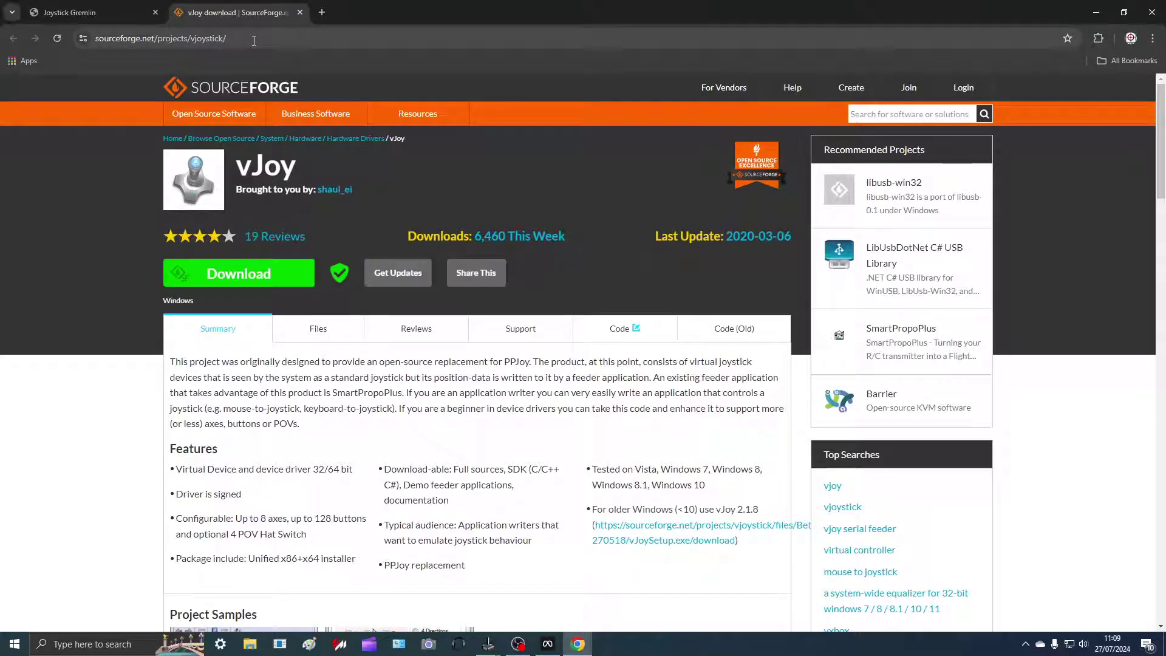
pyautogui.moveTo(238, 38); pyautogui.dragTo(64, 41)
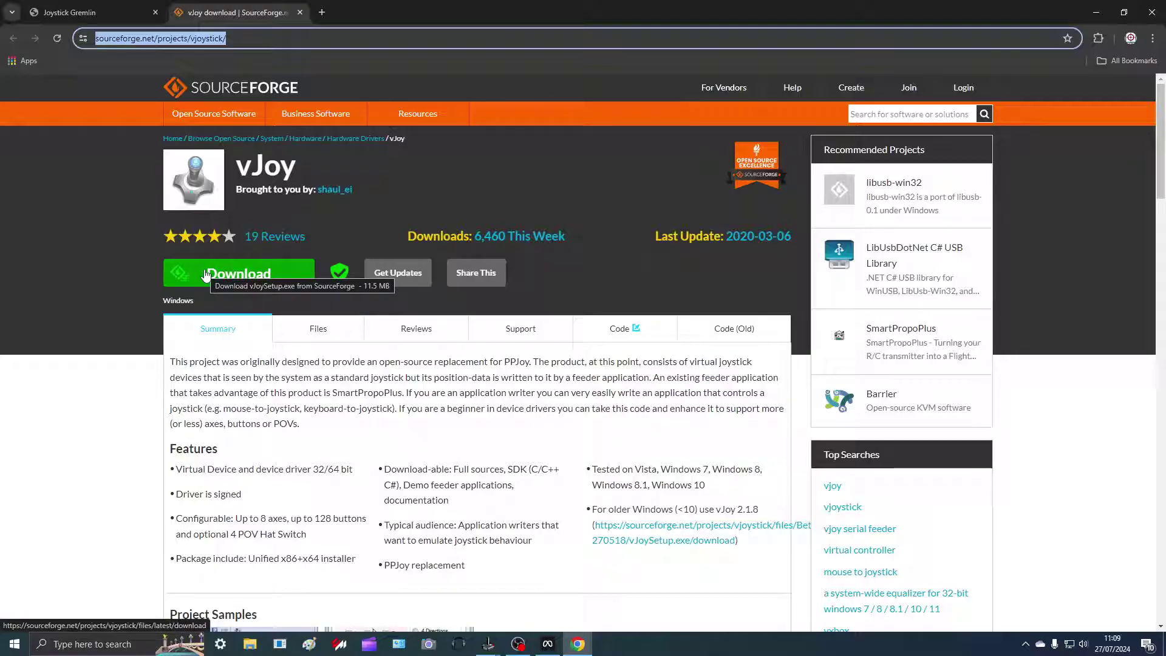
# Highlight the Joystick Gremlin Release 13.3 download address, then minimize the browser.
pyautogui.click(68, 13)
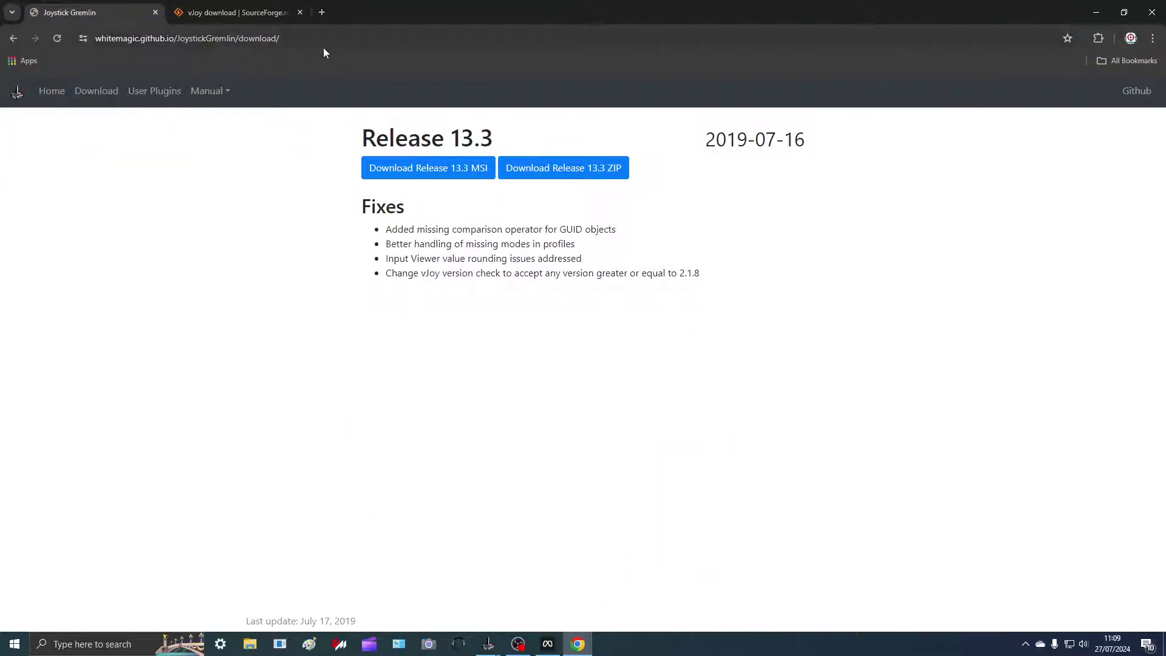
pyautogui.click(286, 38)
pyautogui.moveTo(280, 38); pyautogui.dragTo(85, 61)
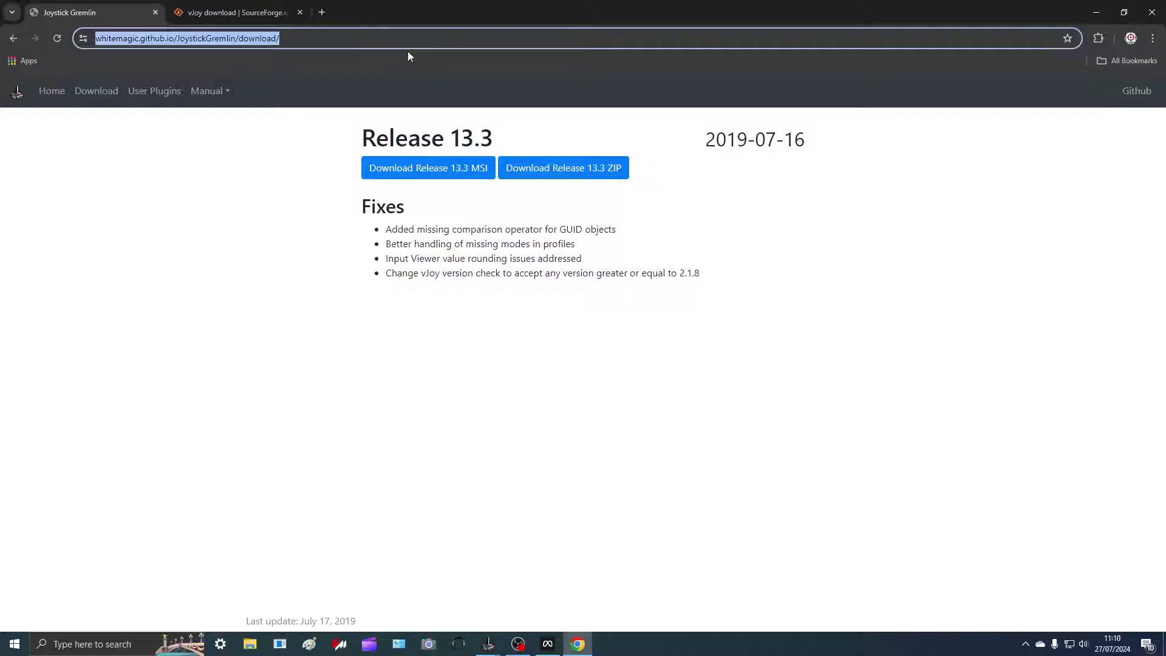
pyautogui.click(1097, 11)
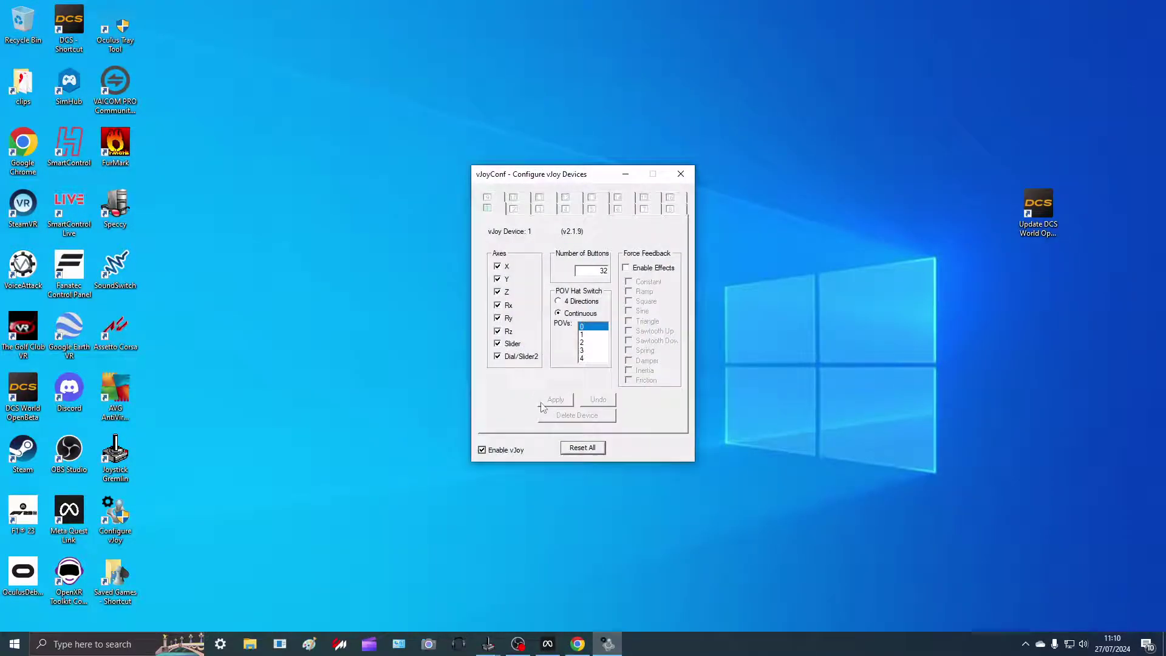
pyautogui.click(681, 176)
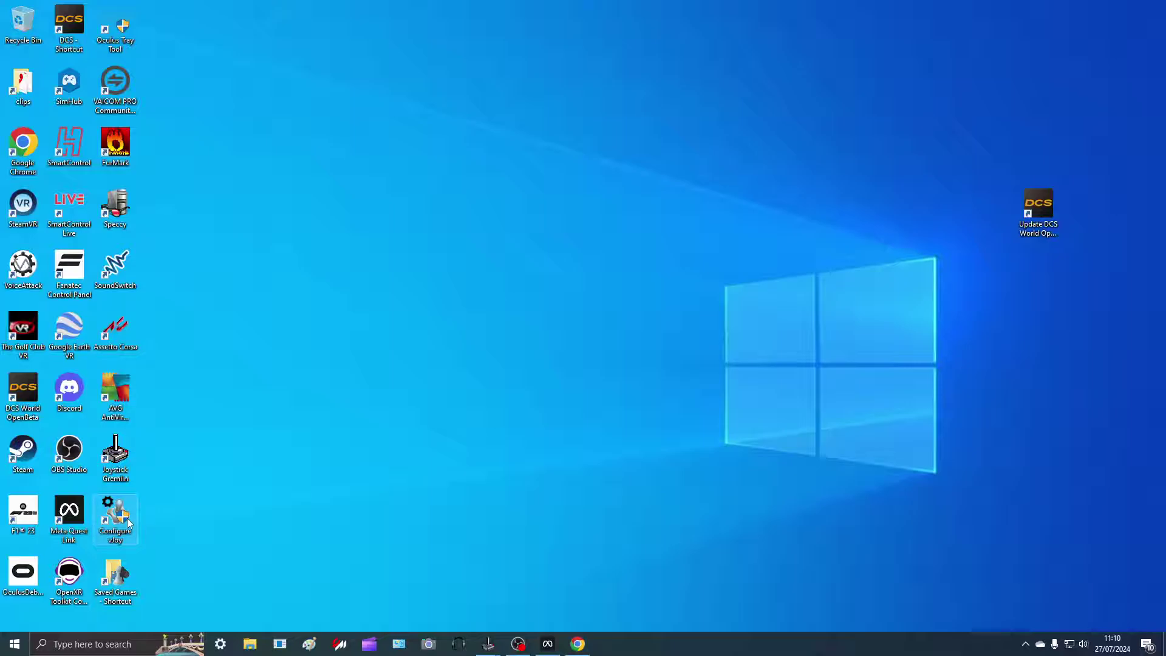
# Launch Joystick Gremlin with Pedals.xml and show the Heusinkveld Sim Pedals Sprint axes.
pyautogui.doubleClick(125, 456)
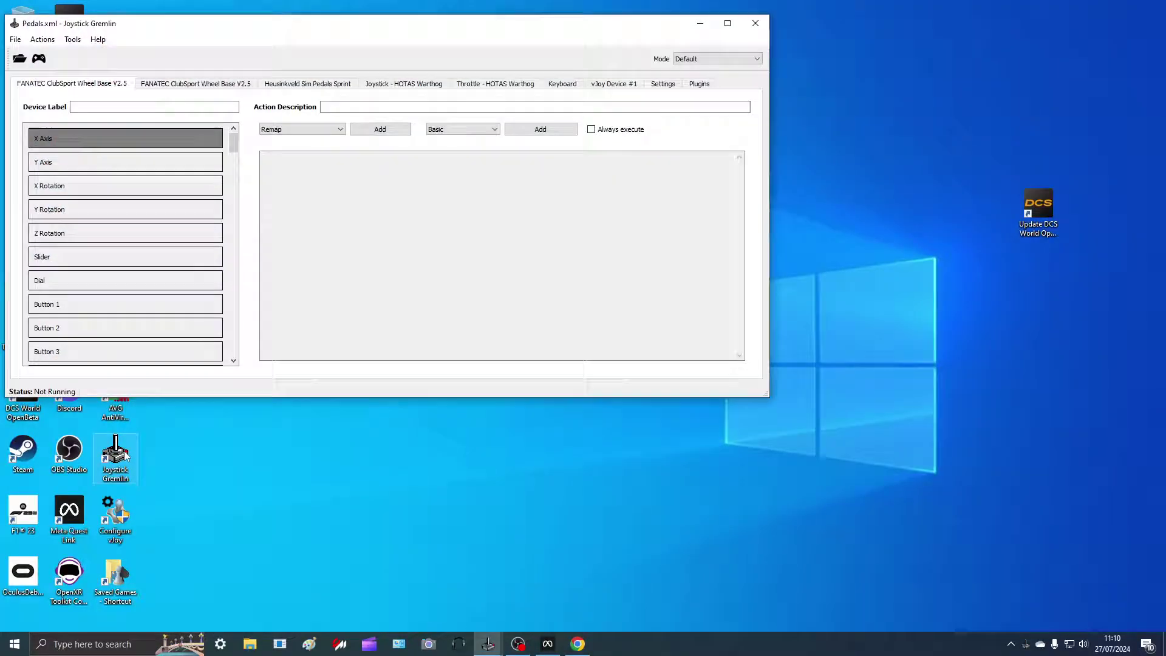
pyautogui.moveTo(279, 30); pyautogui.dragTo(422, 67)
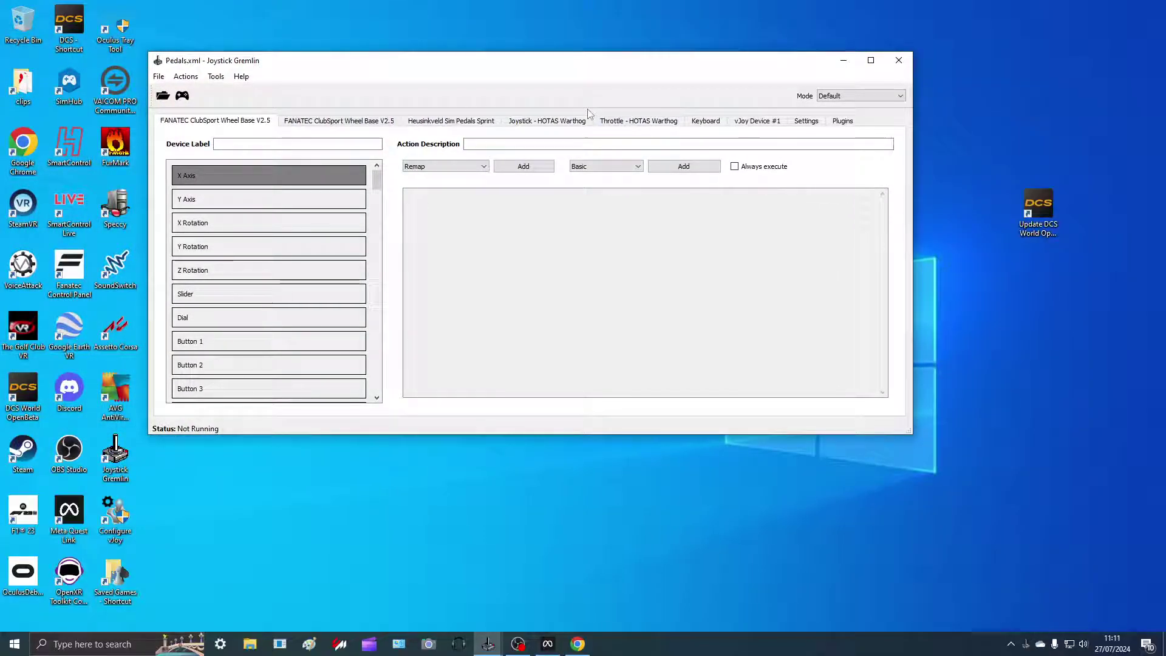
pyautogui.click(479, 122)
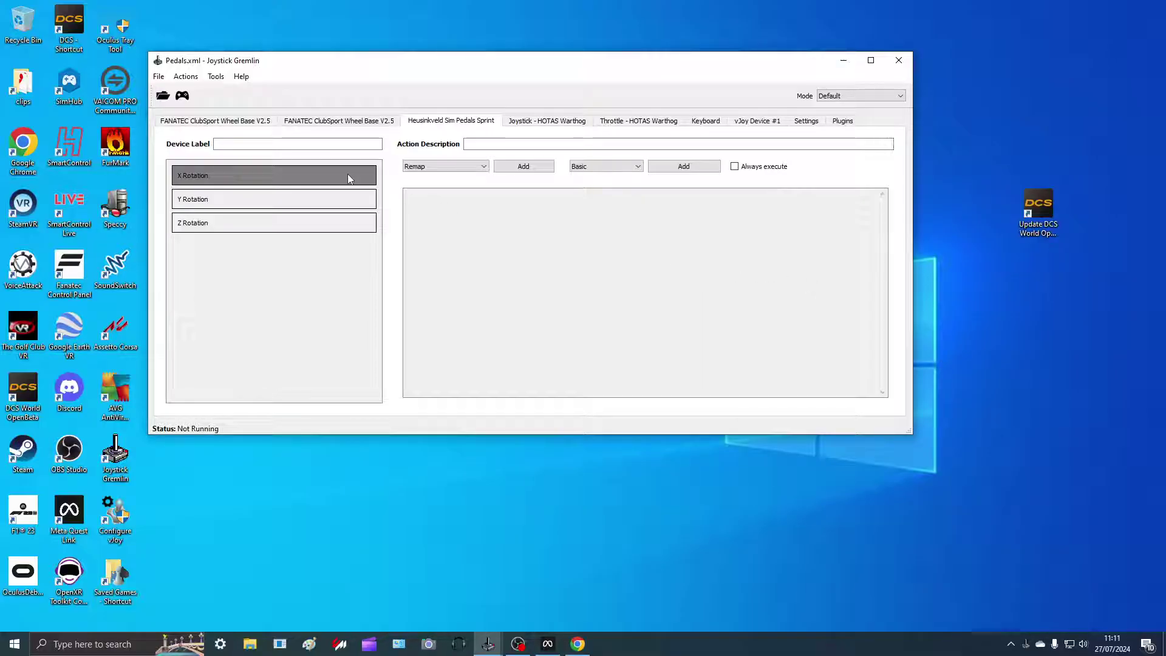
# Add a Merge Axis with Z Rotation as lower half and X Rotation upper into vJoy Device 1 Slider.
pyautogui.click(178, 78)
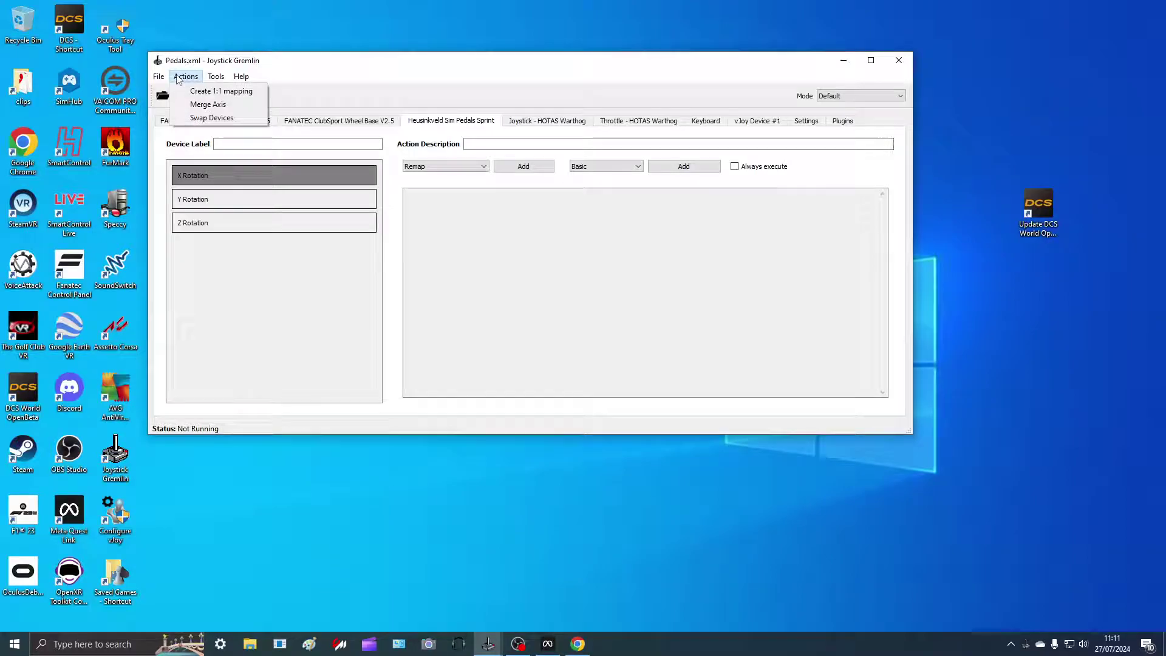
pyautogui.click(207, 105)
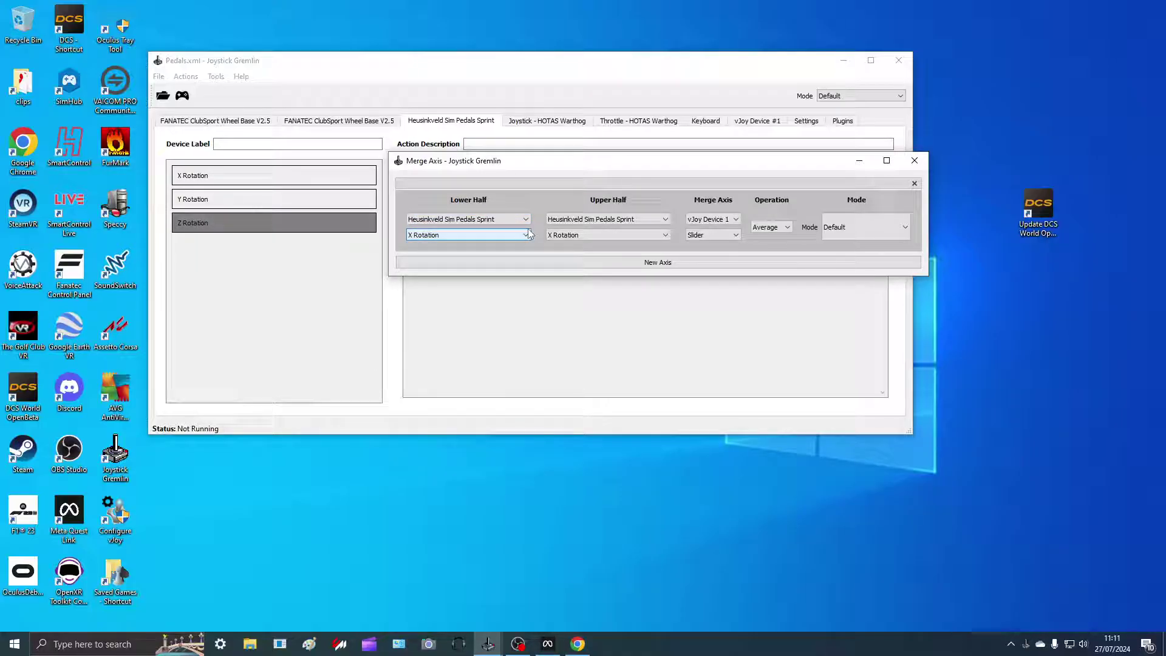
pyautogui.click(481, 235)
pyautogui.click(452, 261)
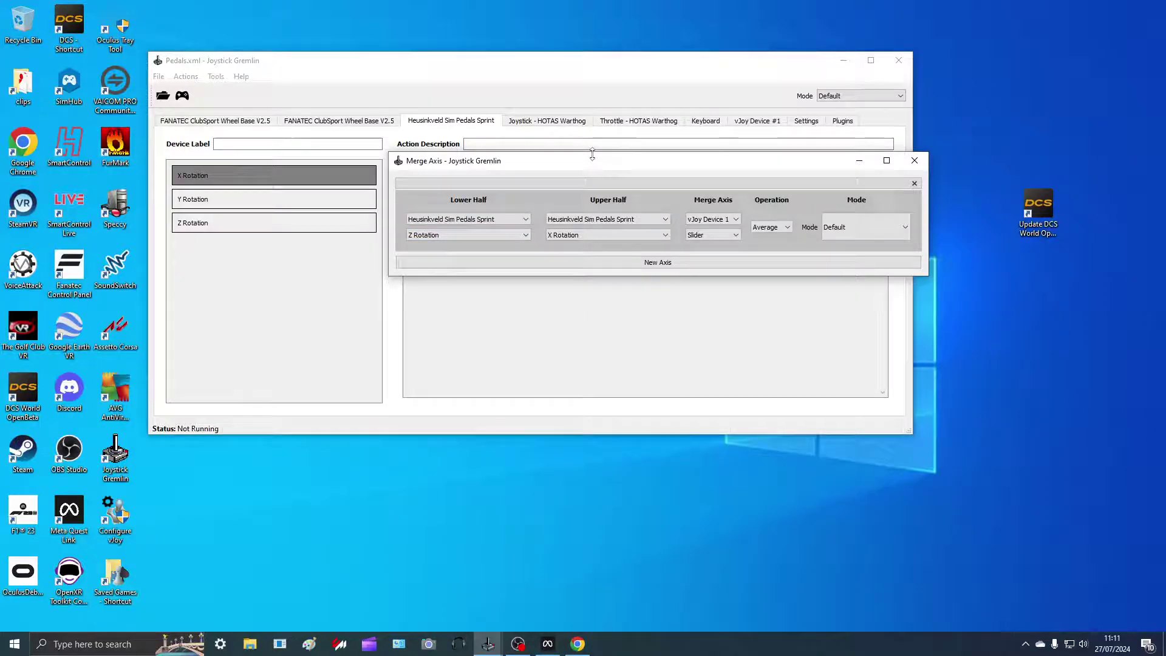
pyautogui.moveTo(587, 161); pyautogui.dragTo(480, 474)
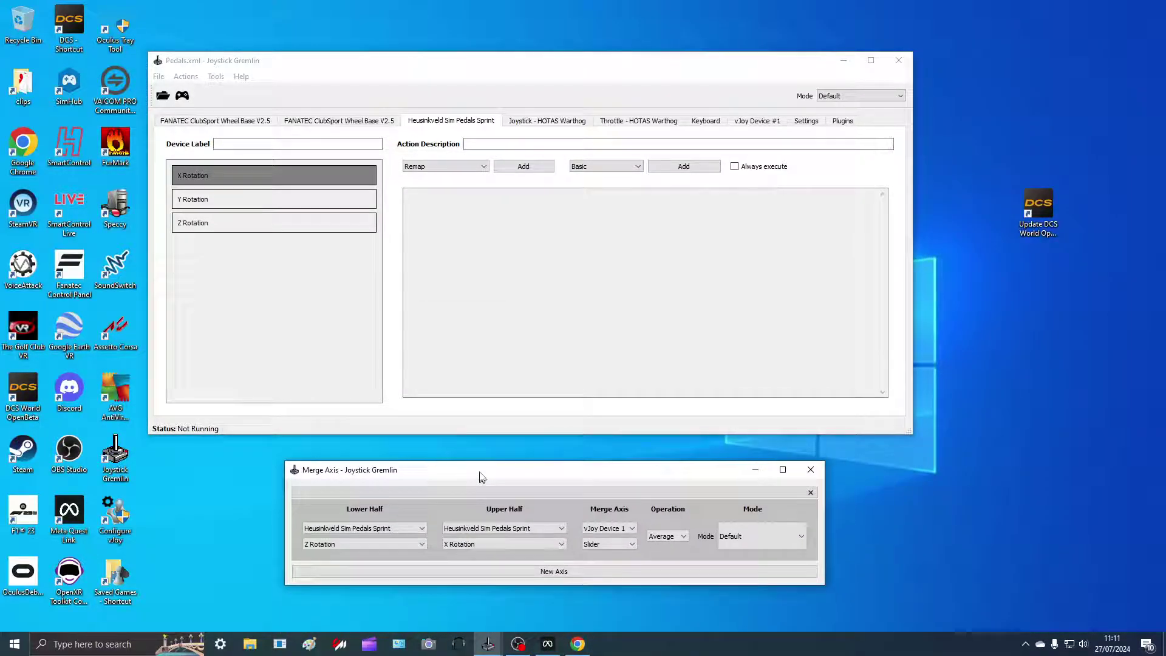
# Activate the profile and minimize both the main and Merge Axis windows.
pyautogui.click(182, 96)
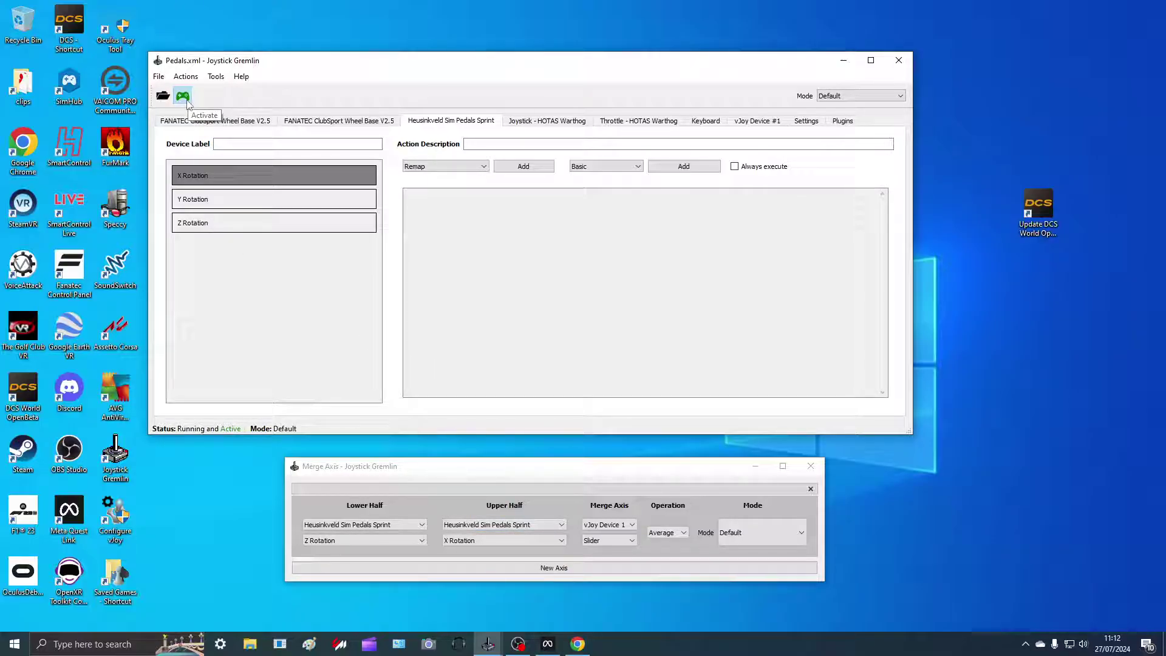
pyautogui.click(845, 61)
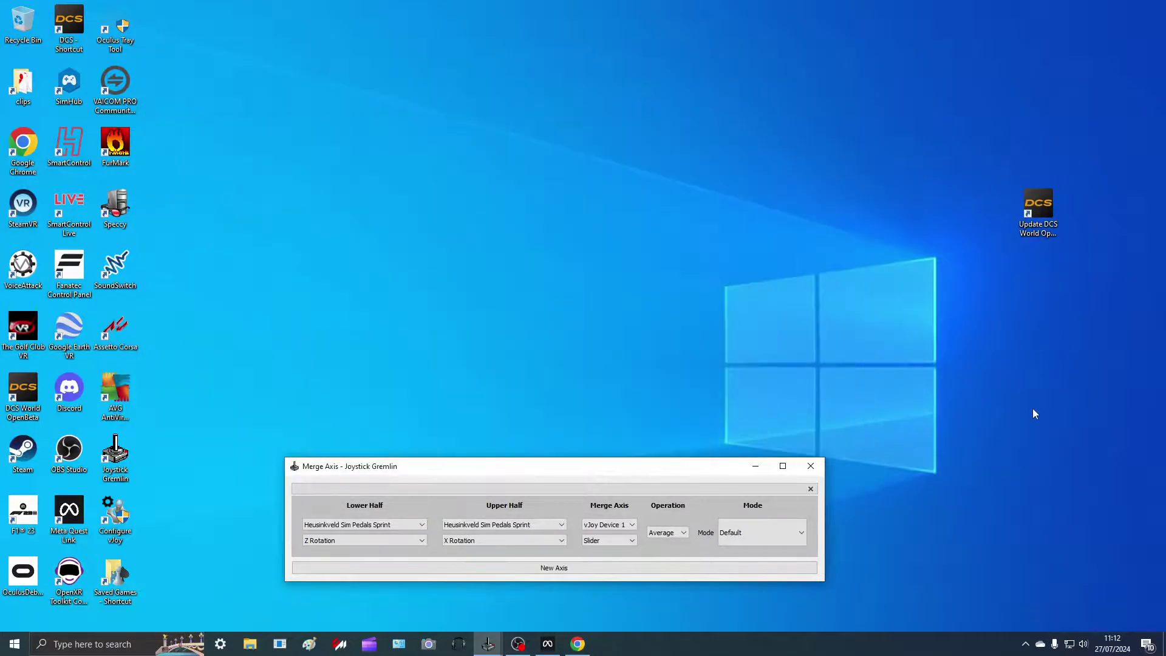
pyautogui.click(753, 469)
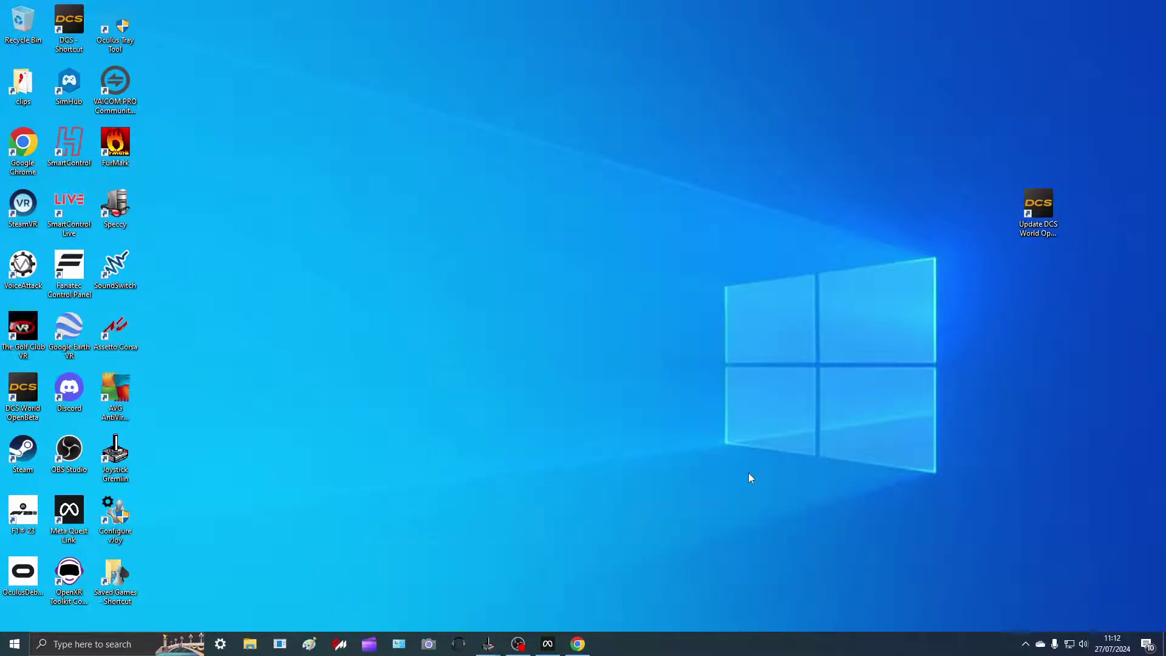
# Start DCS World from its desktop shortcut and launcher.
pyautogui.doubleClick(73, 33)
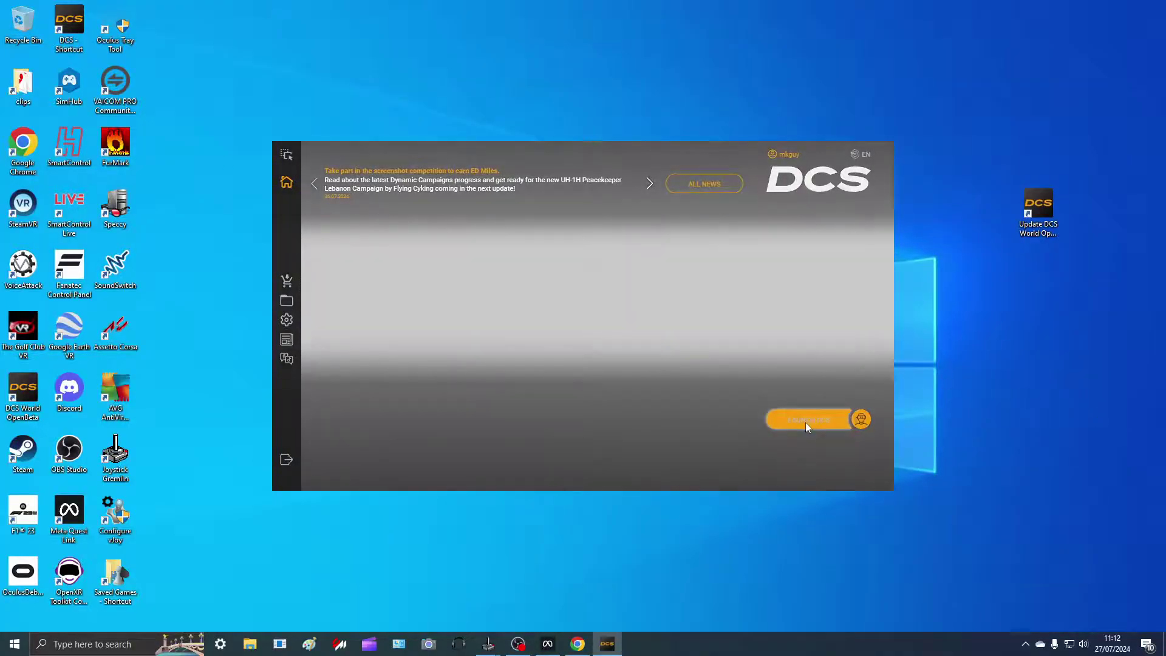
pyautogui.click(807, 426)
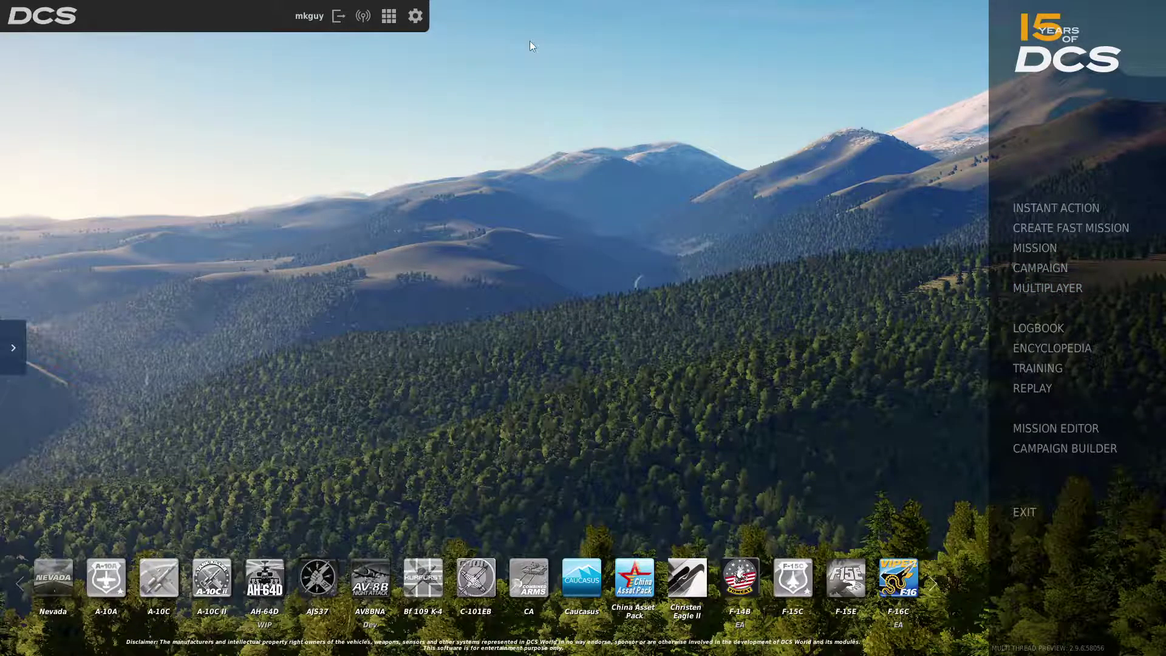
# Show the F-16C's Axis Commands bindings in the Options Controls page.
pyautogui.click(414, 16)
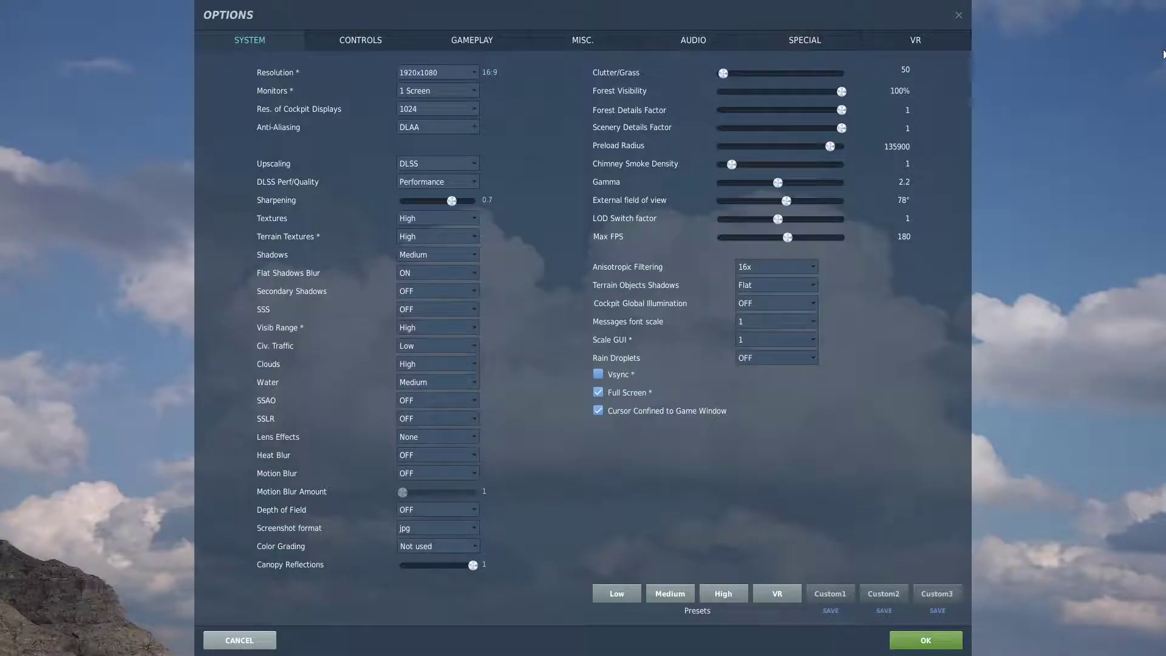
pyautogui.click(351, 40)
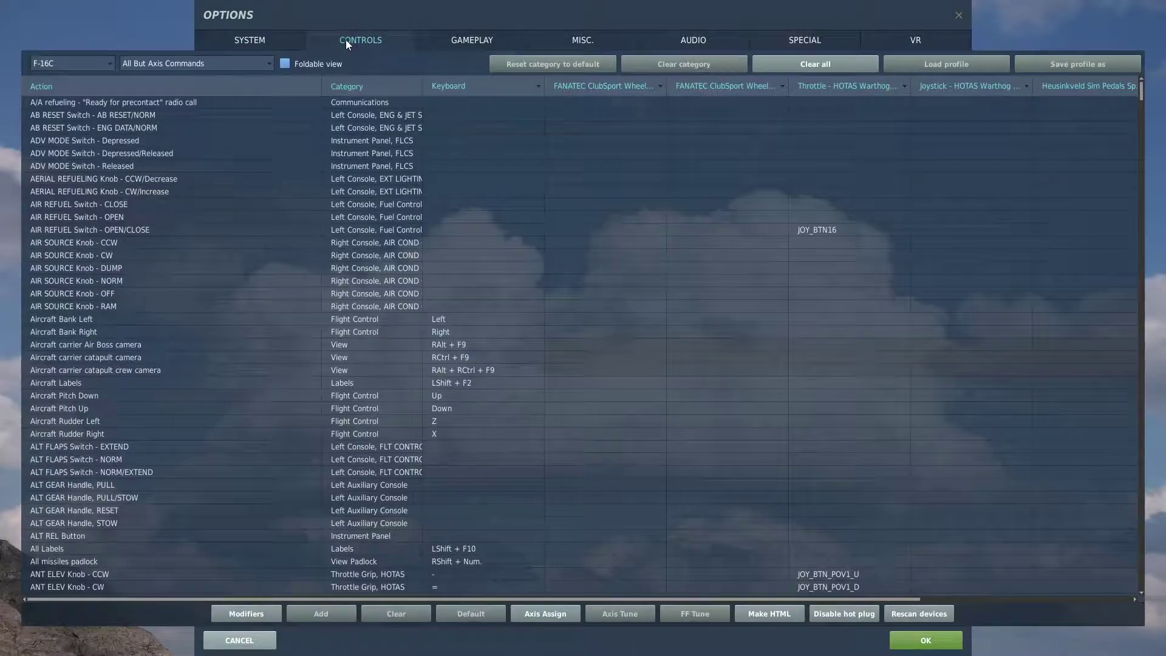
pyautogui.click(74, 62)
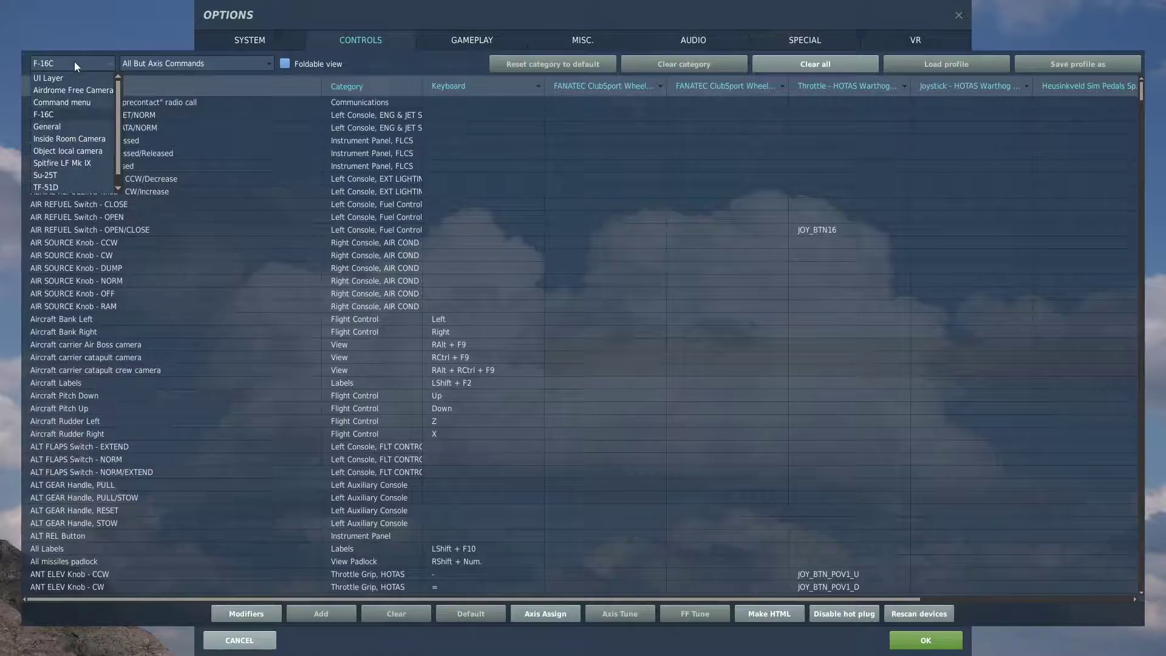
pyautogui.click(50, 113)
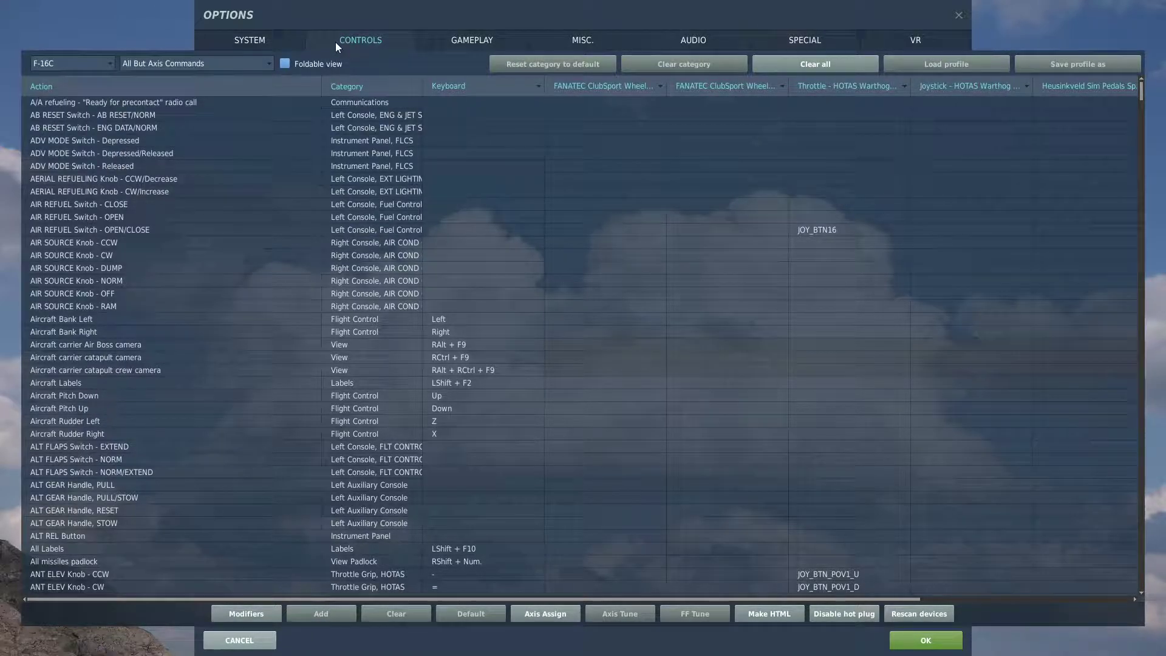
pyautogui.click(194, 63)
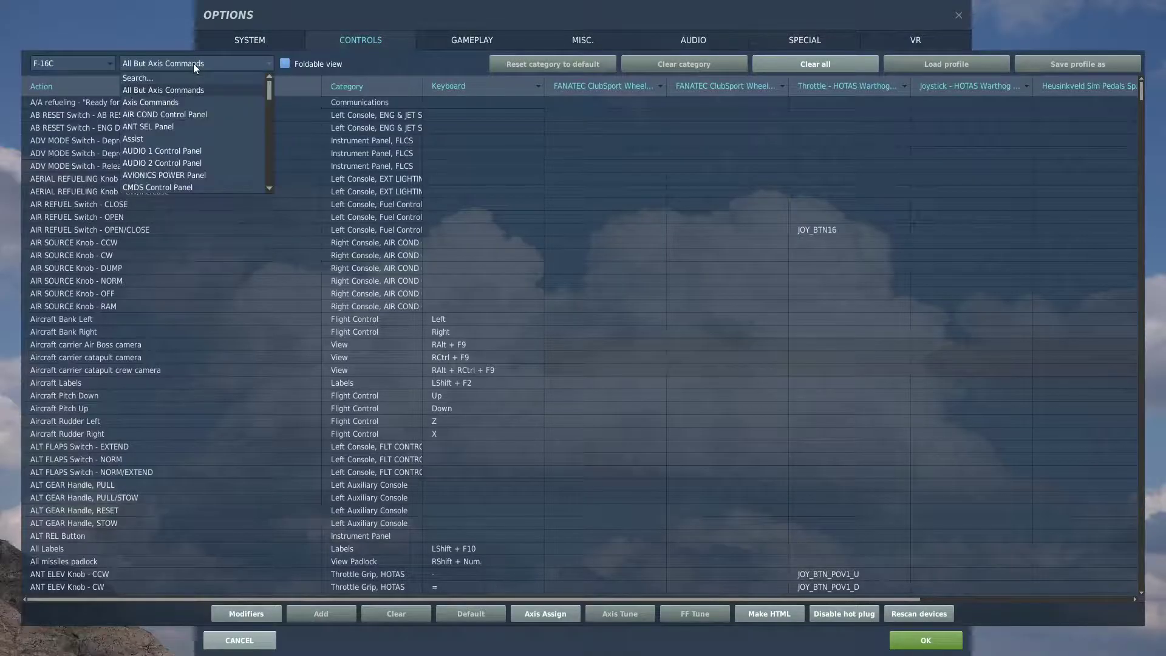
pyautogui.click(181, 102)
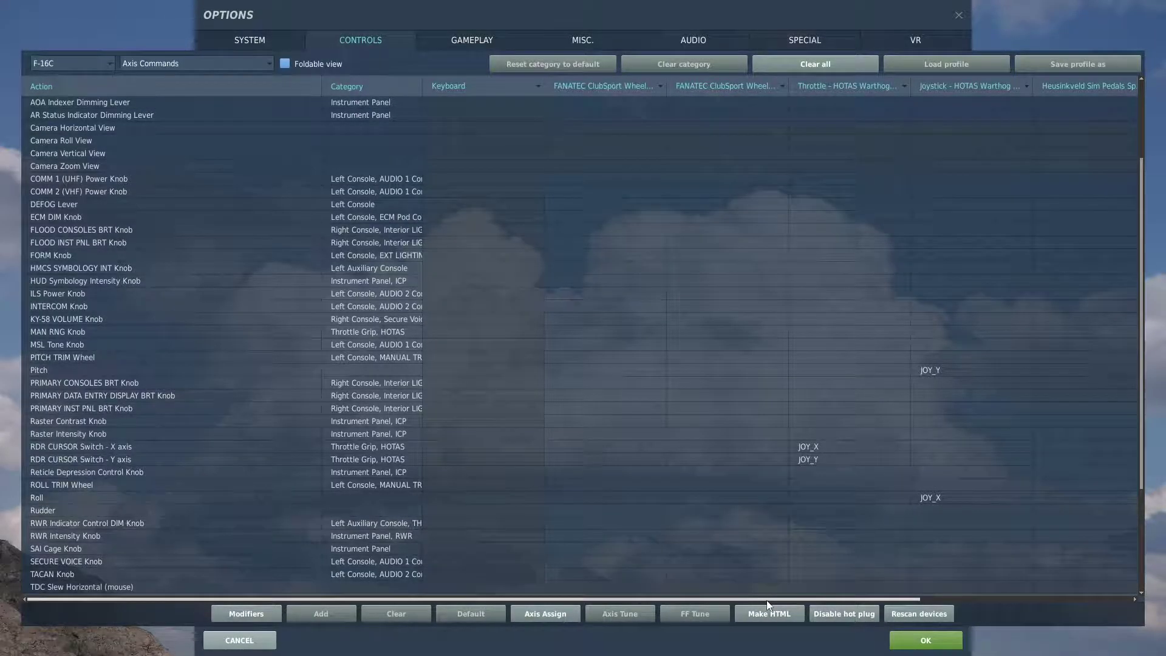
# Bring the vJoy Device column into view and check Rudder is bound to JOY_SLIDER1.
pyautogui.moveTo(766, 600); pyautogui.dragTo(1131, 613)
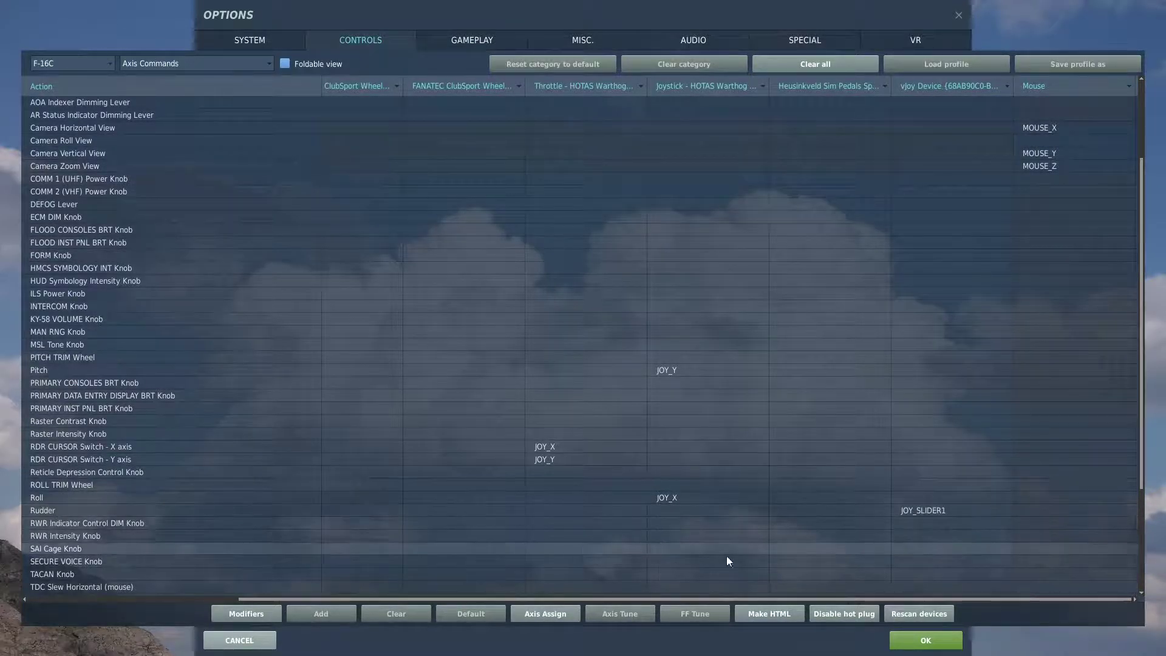
pyautogui.click(949, 511)
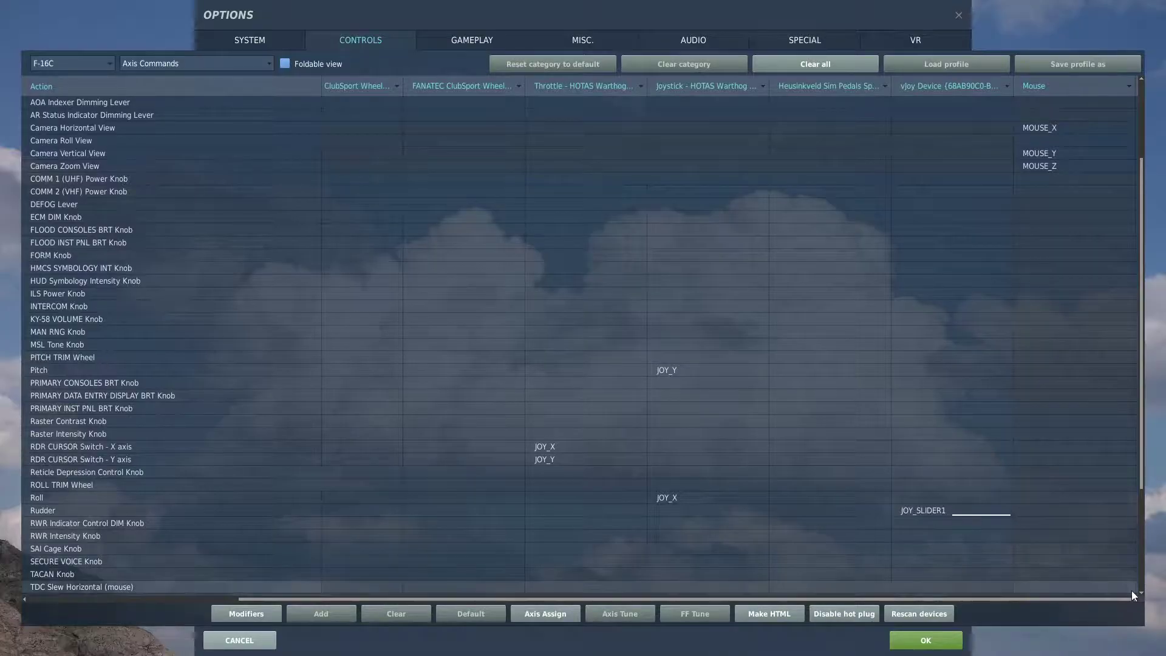
# Open Axis Tune for the Rudder's JOY_SLIDER1 binding and enable Invert.
pyautogui.rightClick(969, 512)
pyautogui.click(1019, 528)
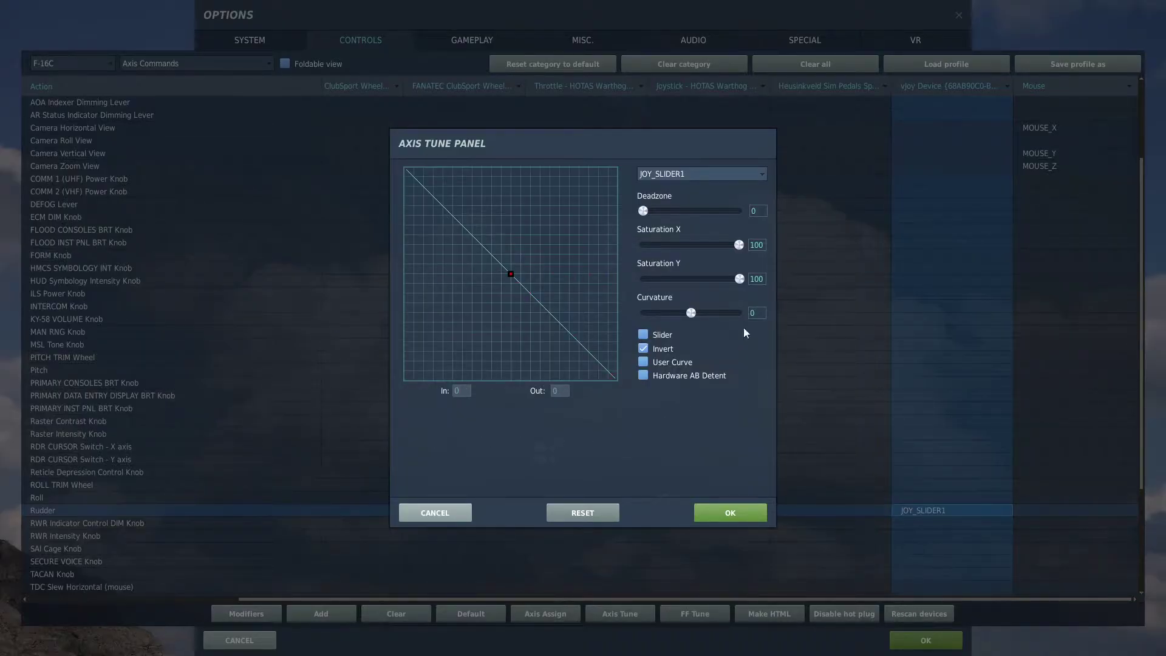
# Confirm the inverted Rudder tuning and save the control settings.
pyautogui.click(727, 513)
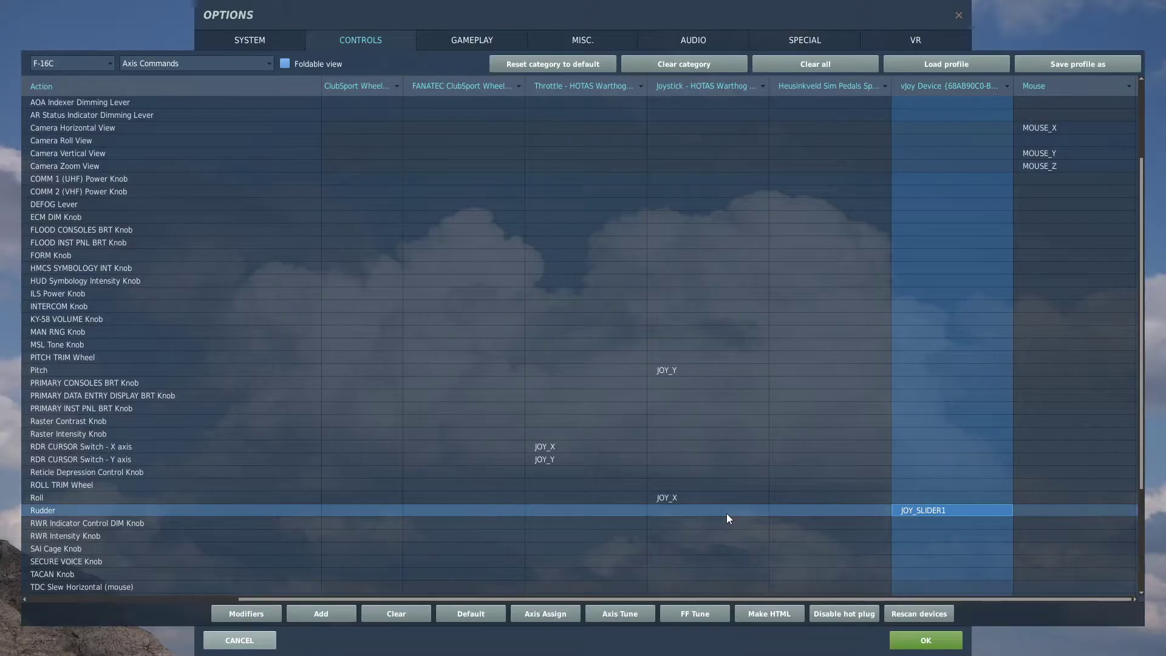
pyautogui.click(927, 641)
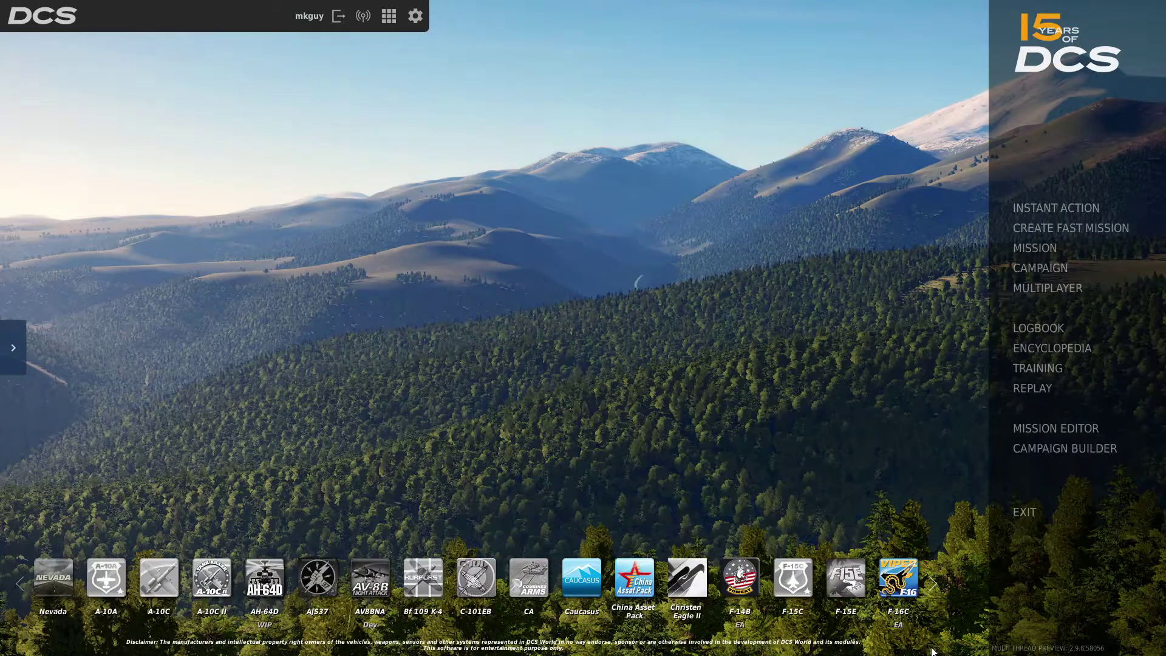